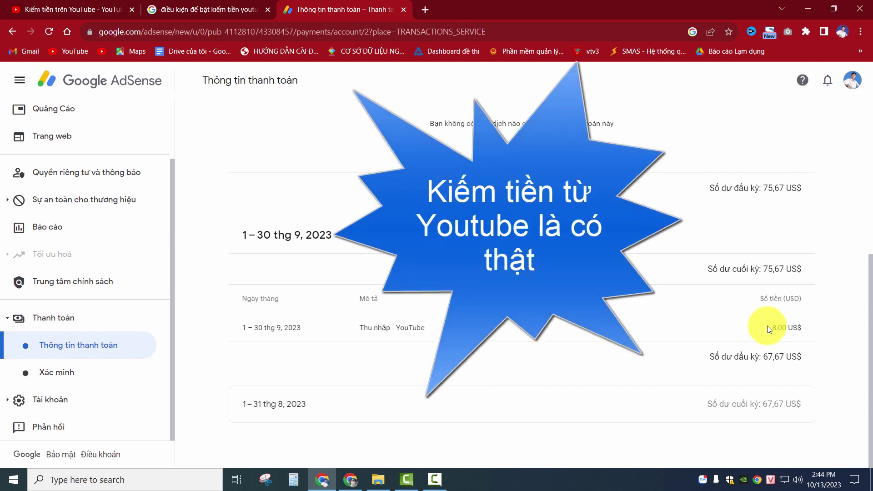
Step: Go back to the Thanh toán overview showing 75,67 US$ earnings and the tax-information warning
scroll(720, 339, up, 1)
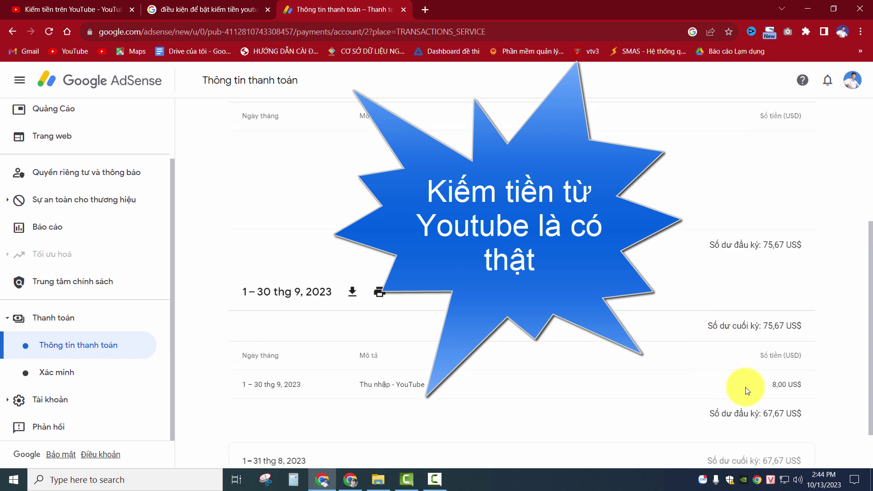
scroll(747, 389, up, 4)
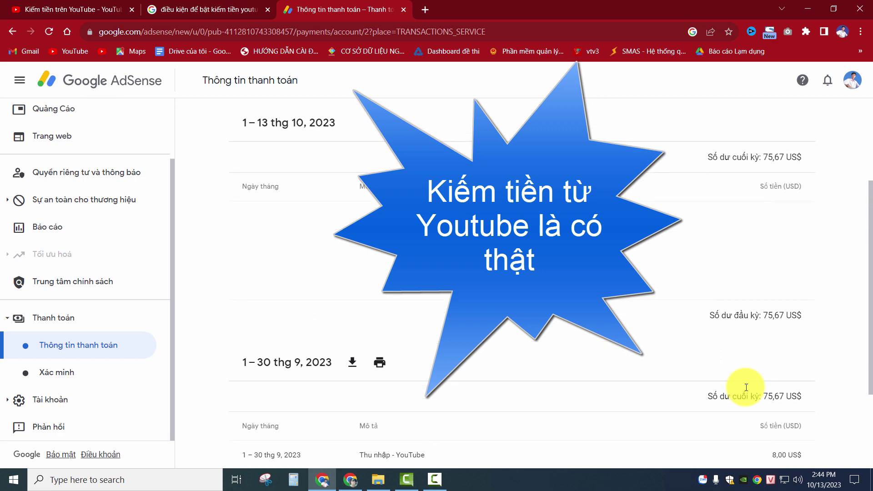
key(alt+Left)
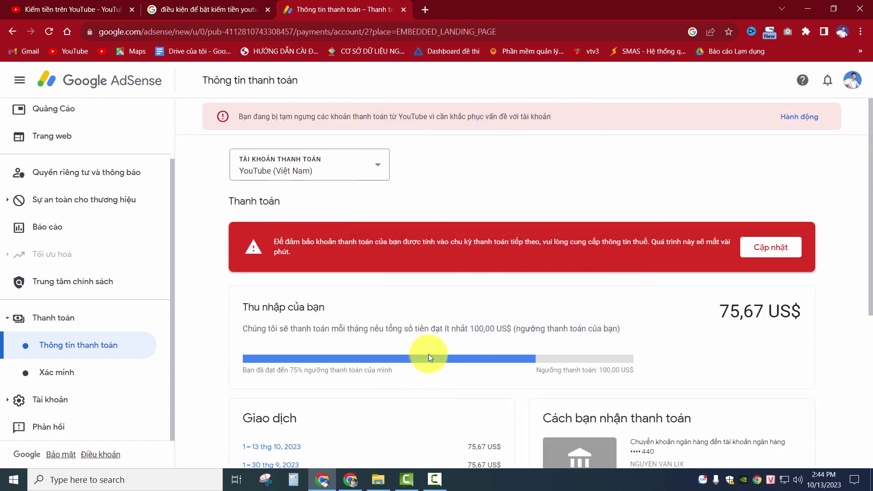
scroll(460, 354, down, 1)
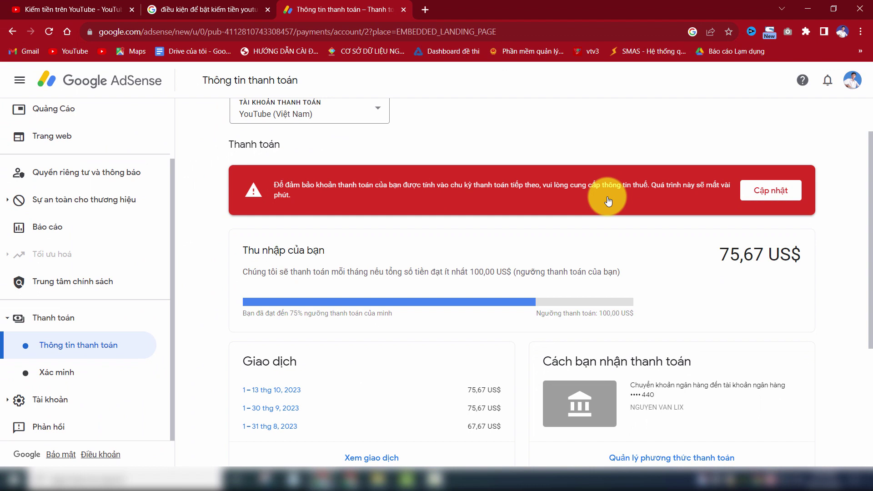
Step: Start the US tax form via Cập nhật, Thêm thông tin thuế and Bắt đầu biểu mẫu, re-entering the password
click(763, 192)
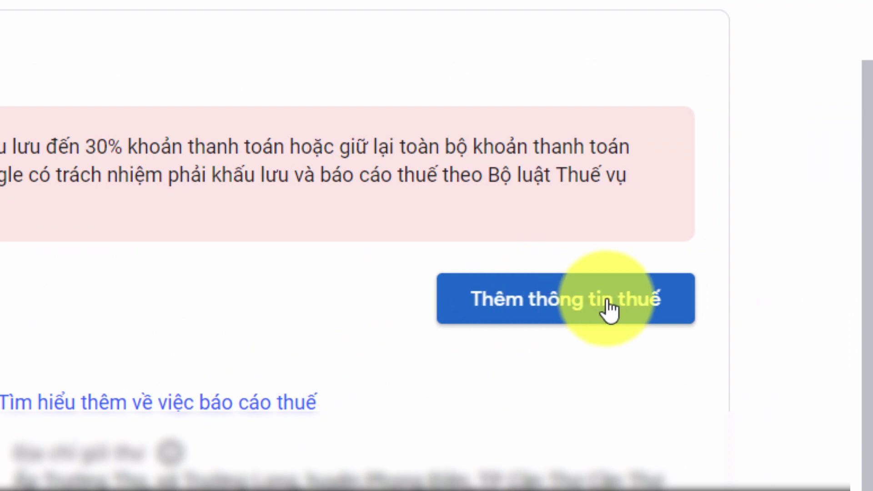
click(609, 309)
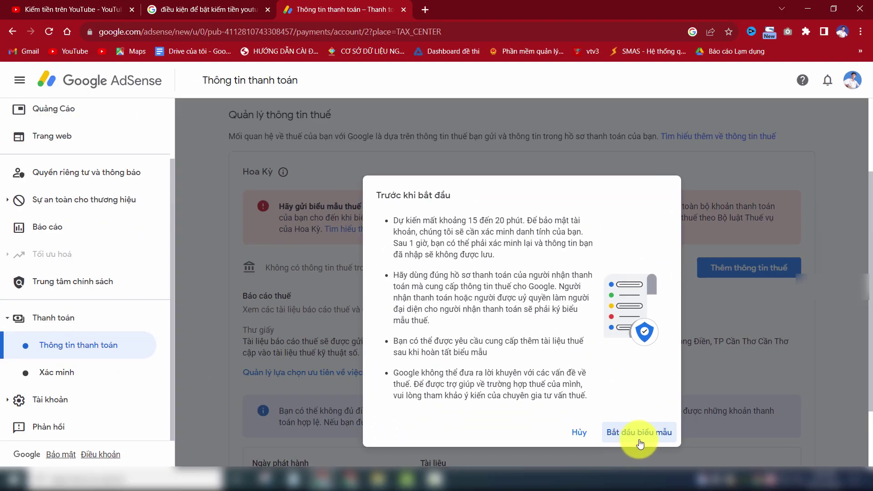
click(662, 438)
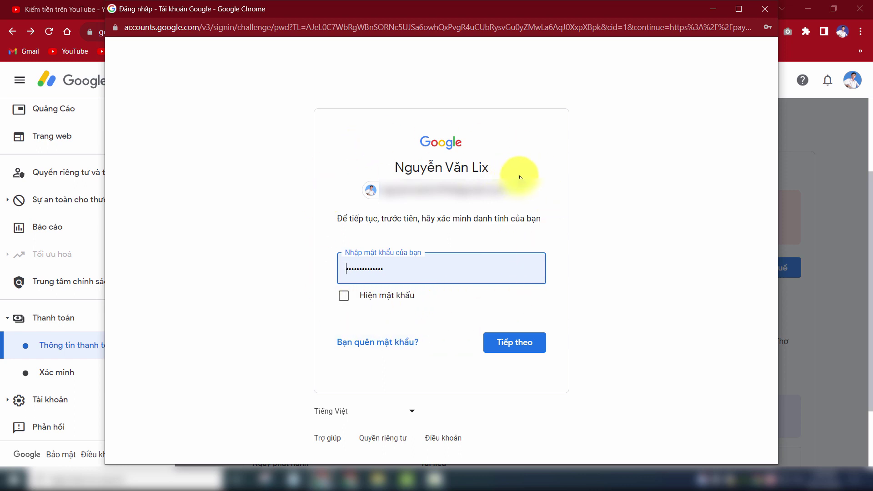
click(517, 348)
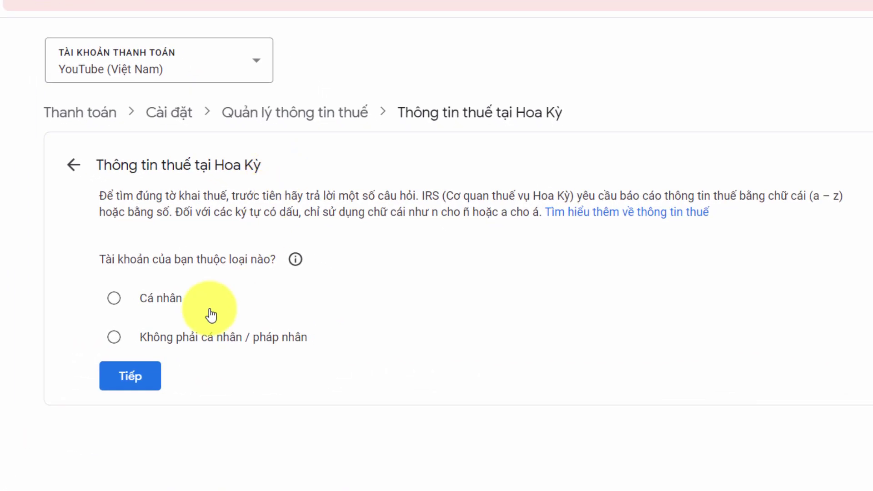
Step: Answer Cá nhân and Không (not a US citizen or resident), then choose the W-8BEN form
click(114, 299)
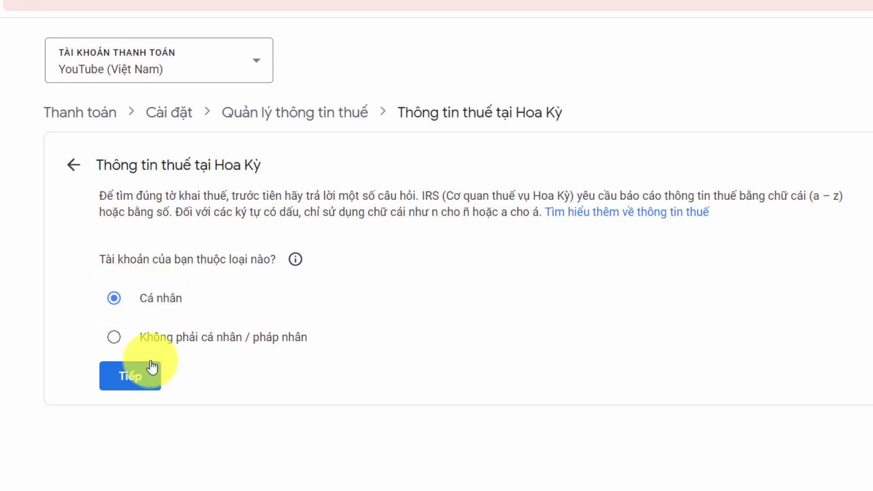
click(146, 379)
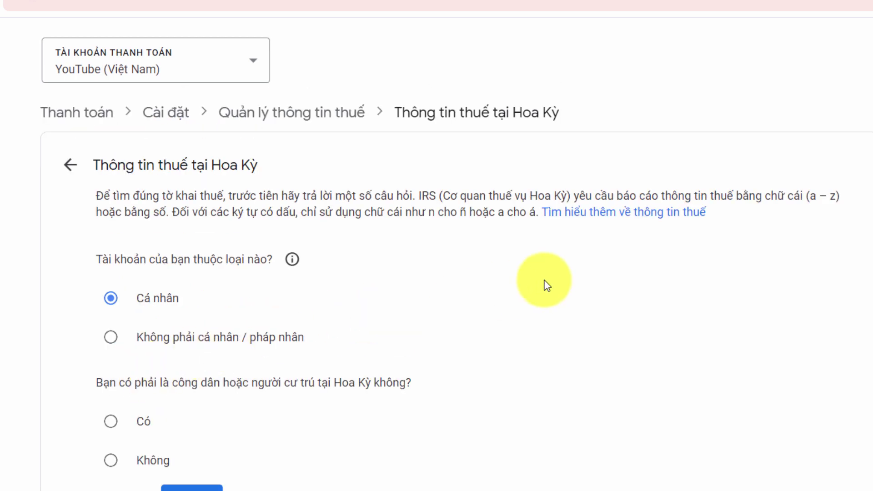
scroll(546, 286, down, 1)
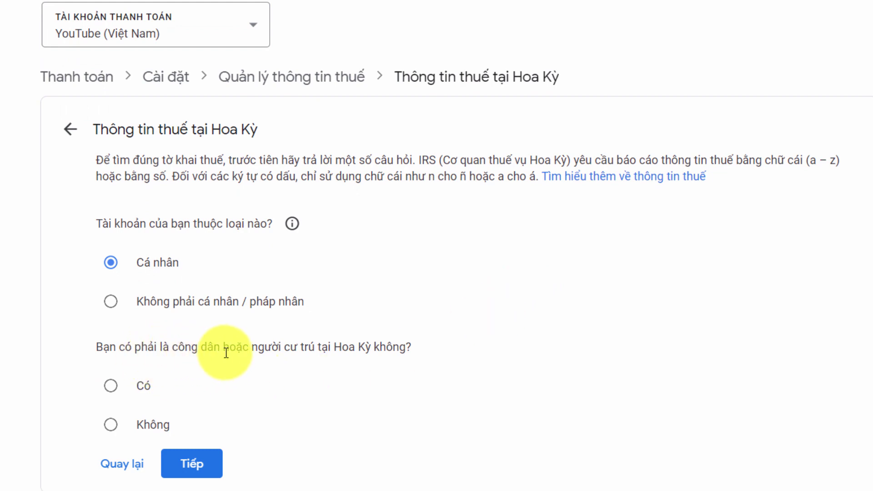
click(110, 426)
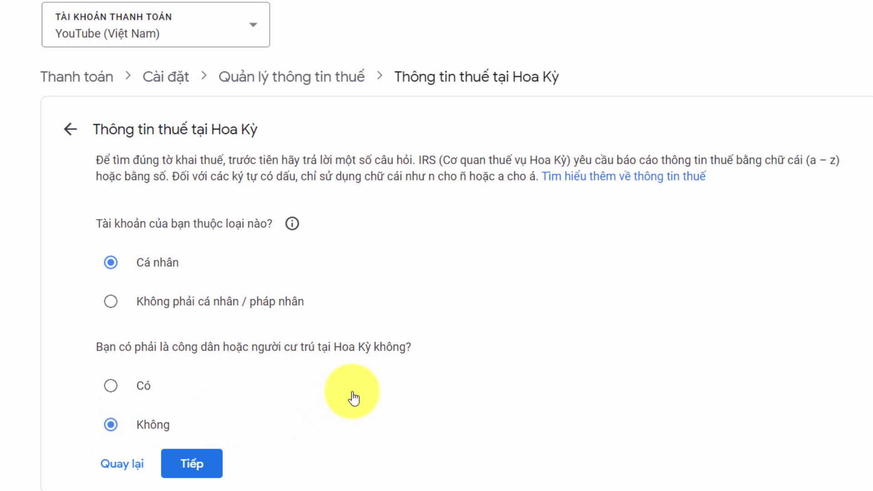
click(210, 471)
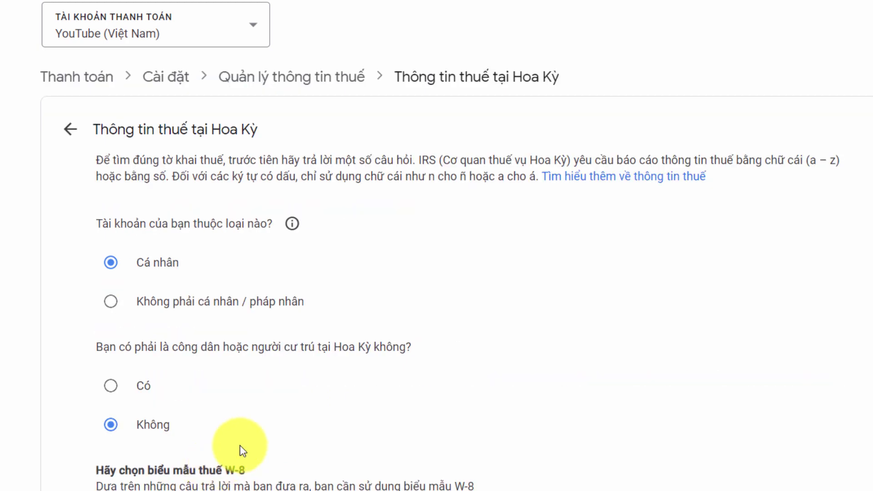
scroll(405, 345, down, 3)
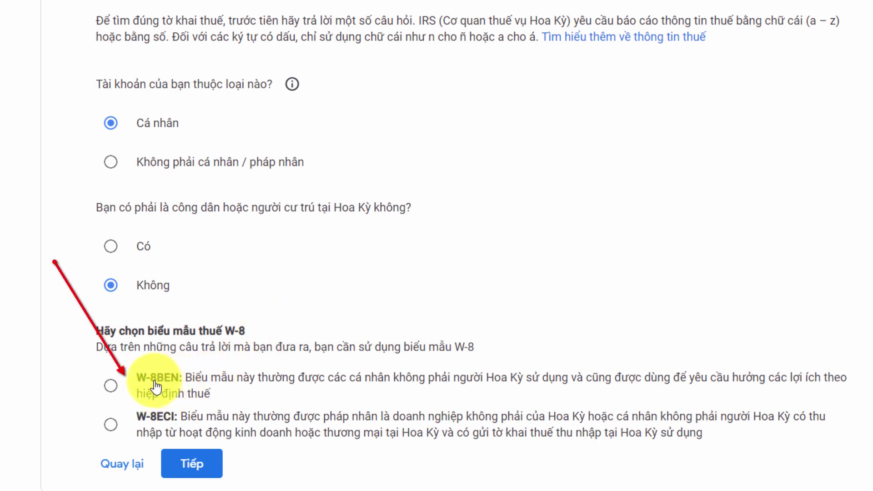
click(111, 386)
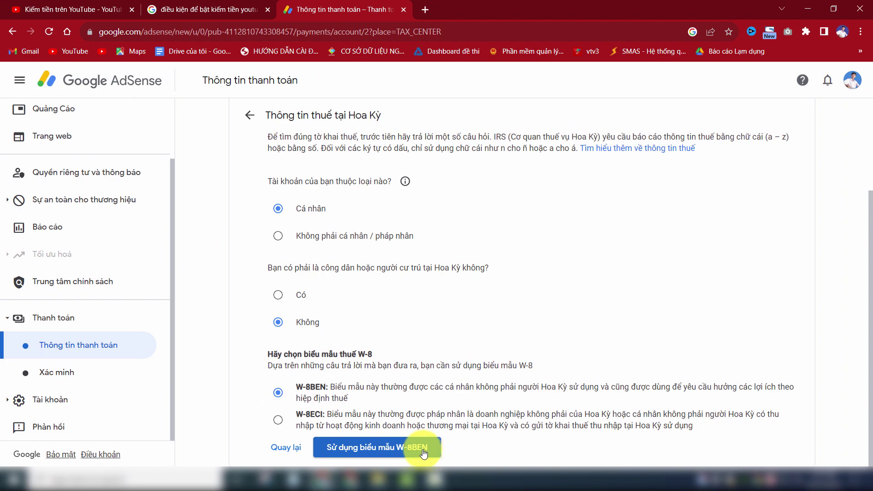
click(417, 450)
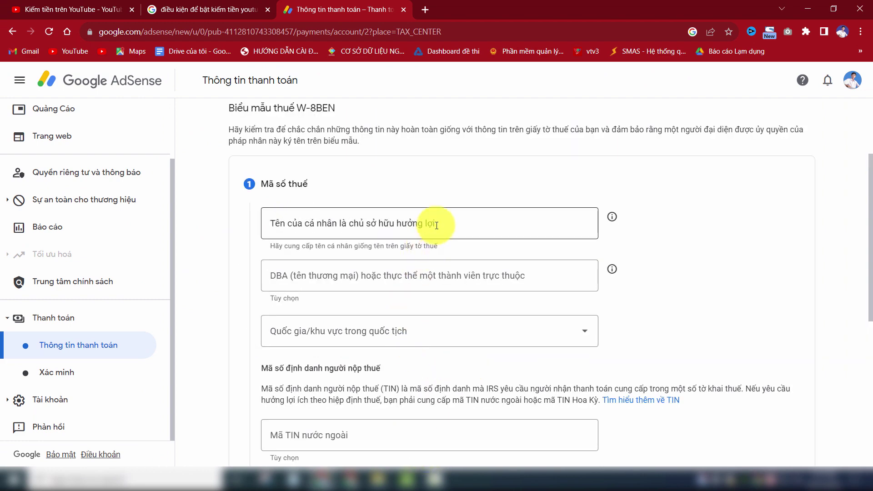
Step: Enter the beneficial owner's name and set the citizenship country to Việt Nam
click(437, 225)
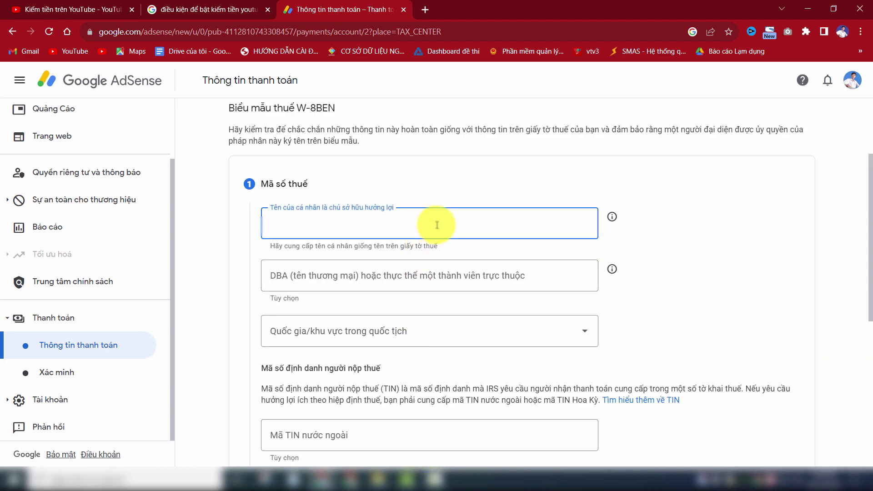
text(NGUYEN V)
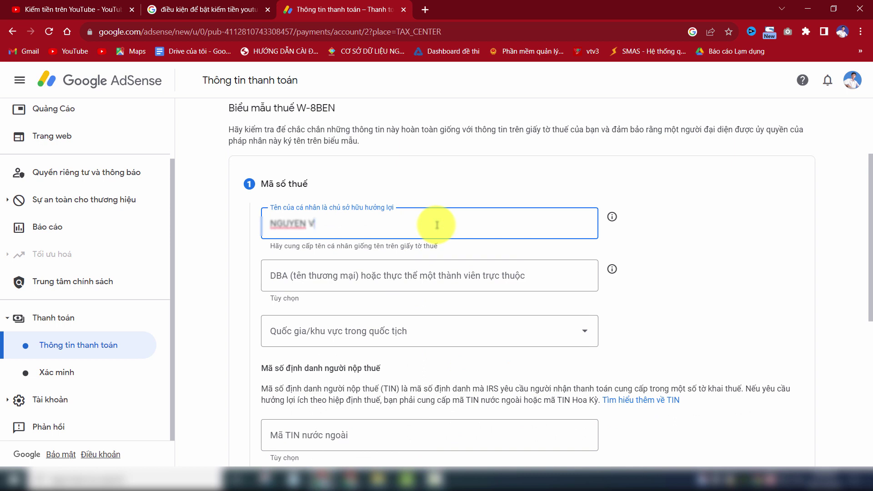
text(AN L)
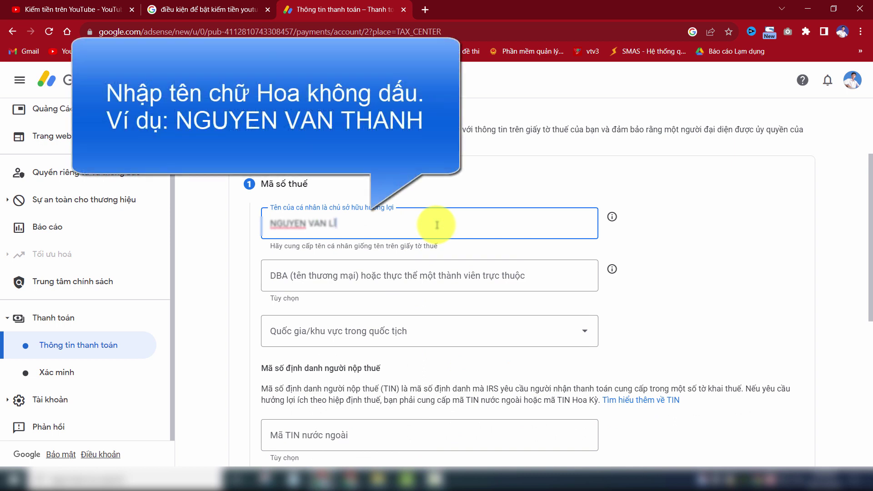
scroll(364, 242, down, 1)
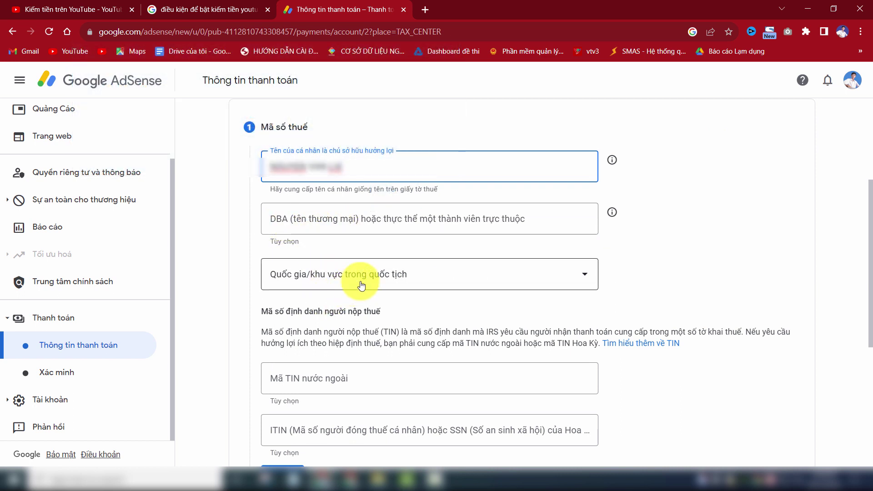
click(380, 282)
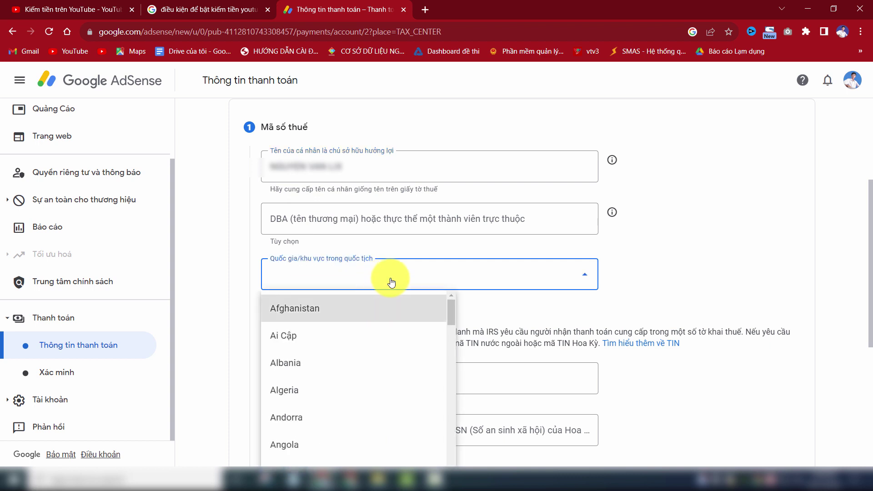
drag(451, 314, 450, 344)
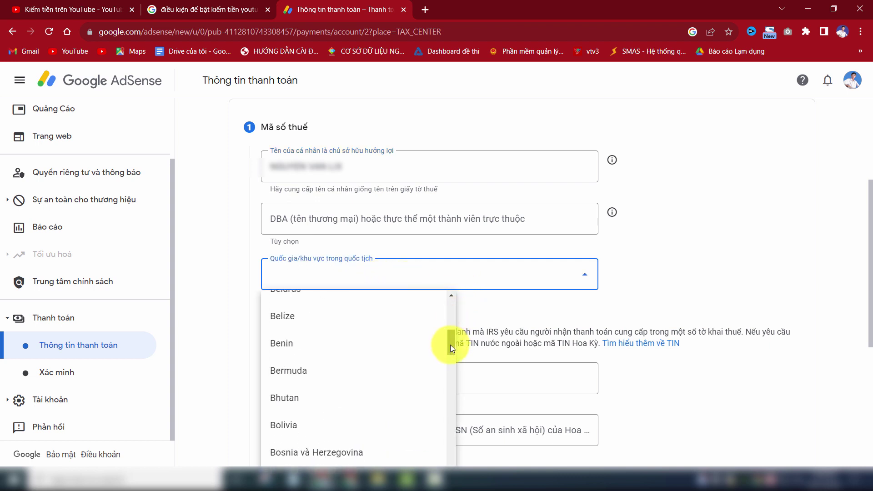
click(388, 283)
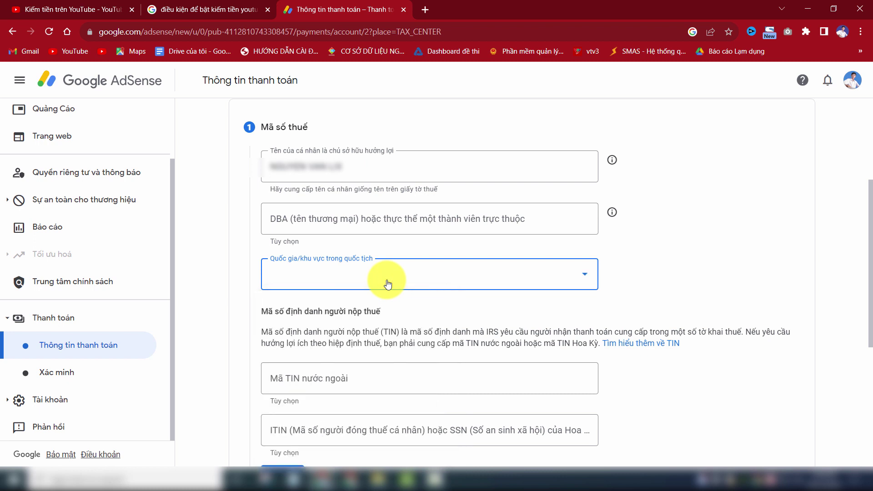
click(400, 351)
scroll(391, 346, down, 1)
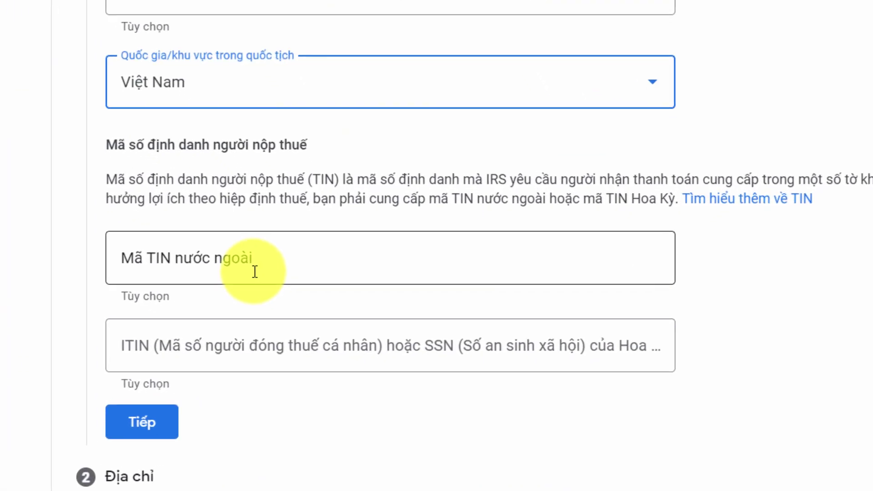
Step: Leave the foreign TIN and US ITIN/SSN fields blank and continue to Địa chỉ
click(258, 269)
click(152, 348)
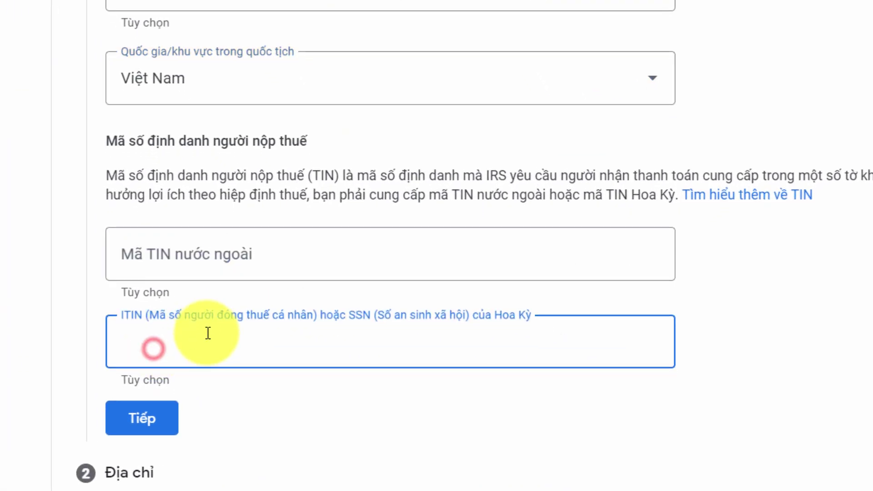
scroll(209, 332, down, 3)
click(141, 240)
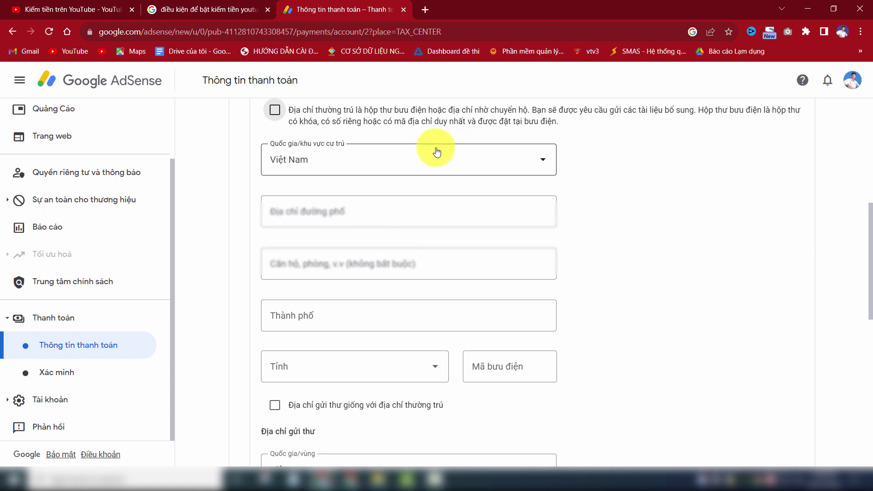
Step: Autofill the saved address and retype the street address in unaccented capitals
click(352, 209)
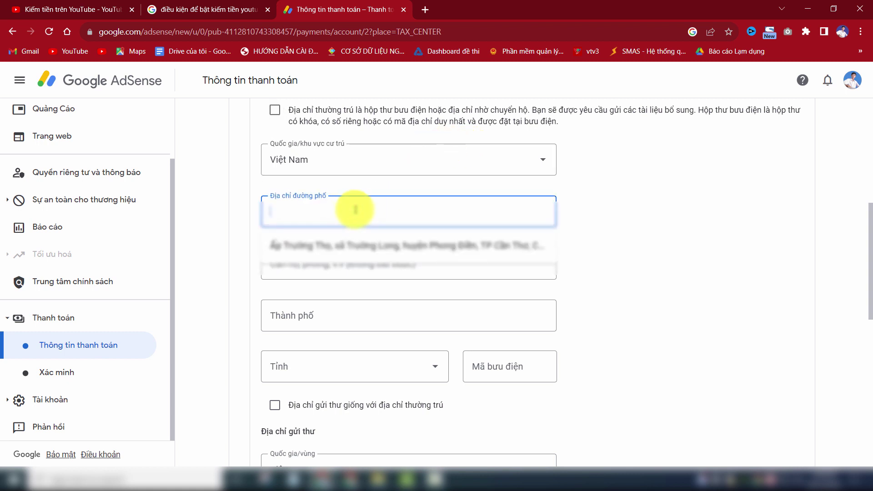
click(366, 246)
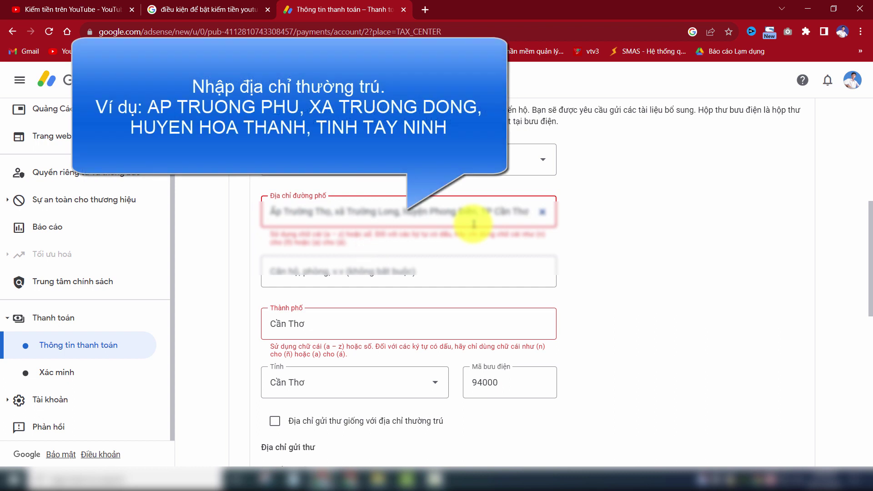
click(473, 224)
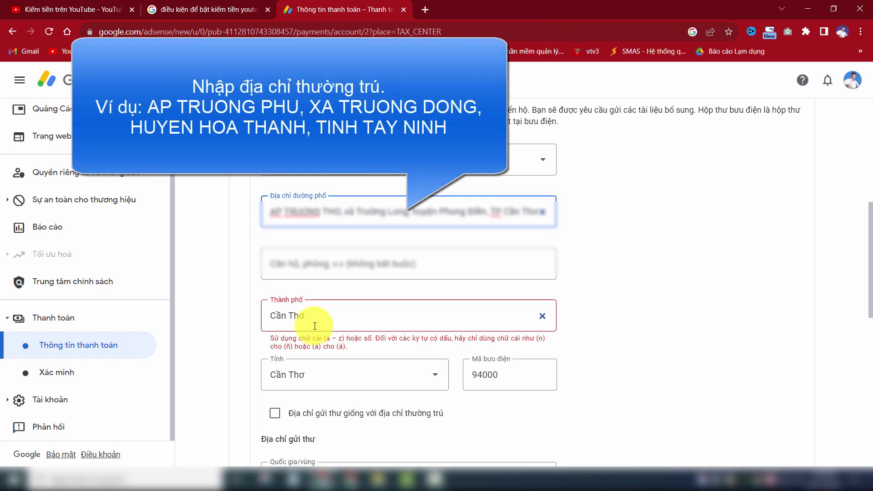
key(Delete)
key(Delete)
key(Delete)
key(Delete)
key(Delete)
key(Delete)
key(Delete)
key(Delete)
key(Delete)
key(Delete)
key(Delete)
text(XA TRUONG L)
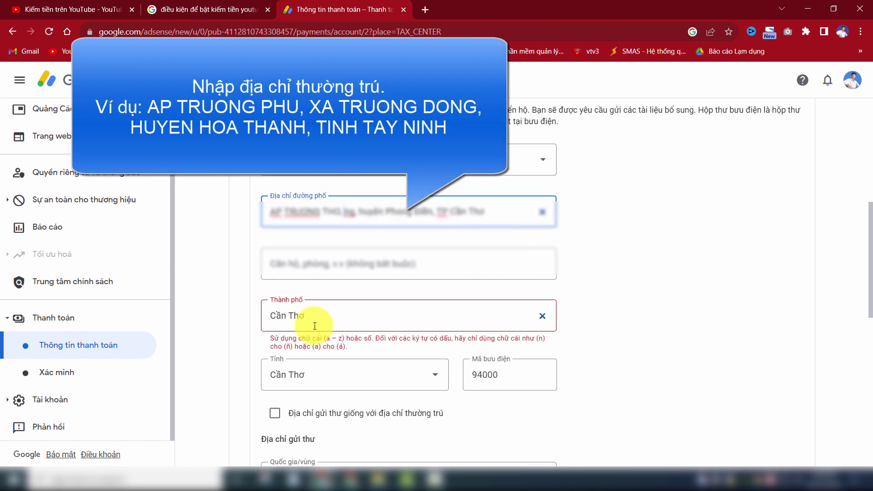
click(461, 264)
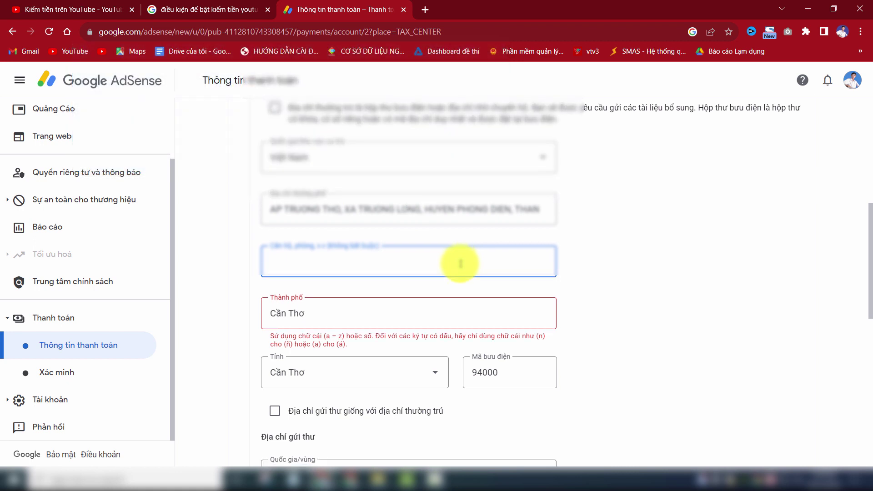
Step: Change the city to CAN THO in unaccented capitals and keep Cần Thơ as the province
scroll(461, 264, down, 1)
click(343, 260)
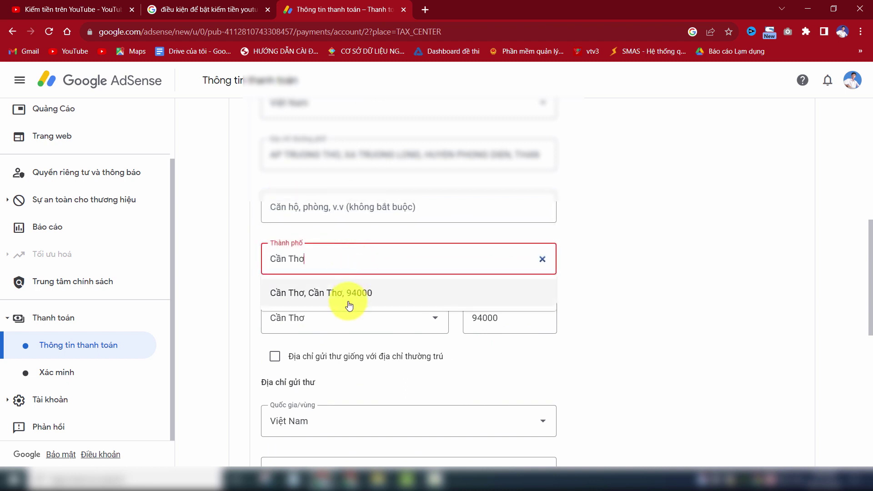
click(350, 295)
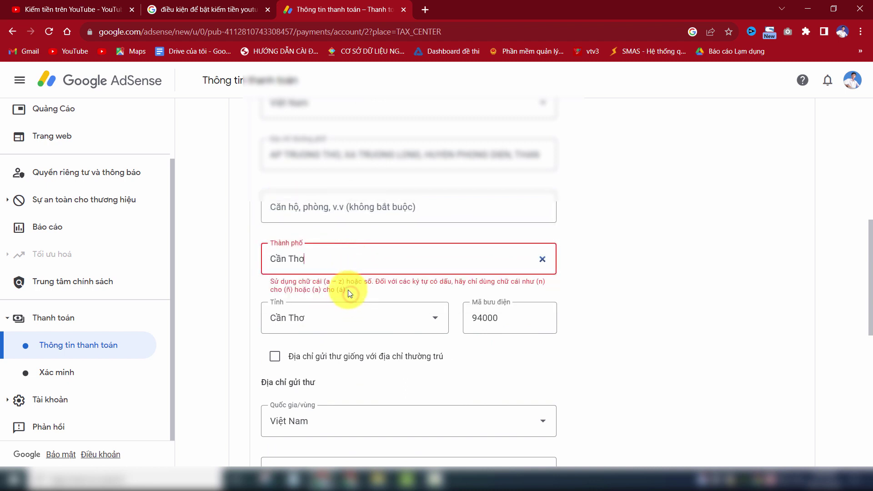
triple_click(327, 257)
text(CAN THO)
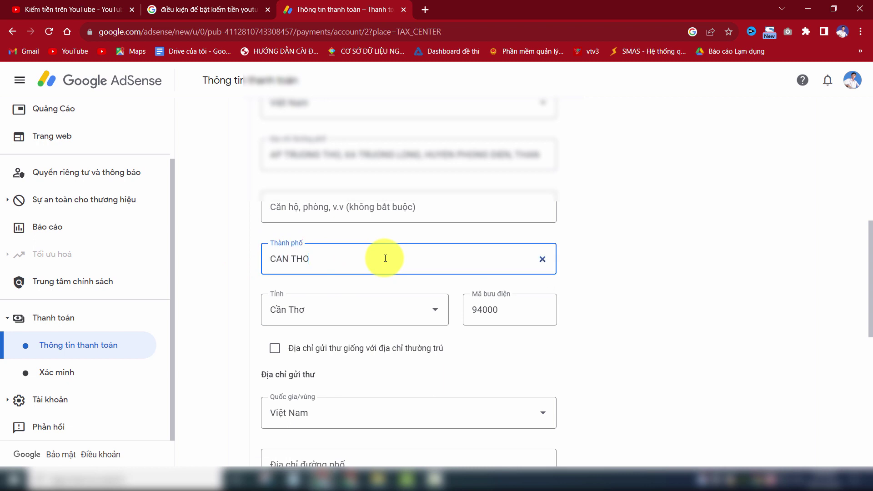
click(628, 266)
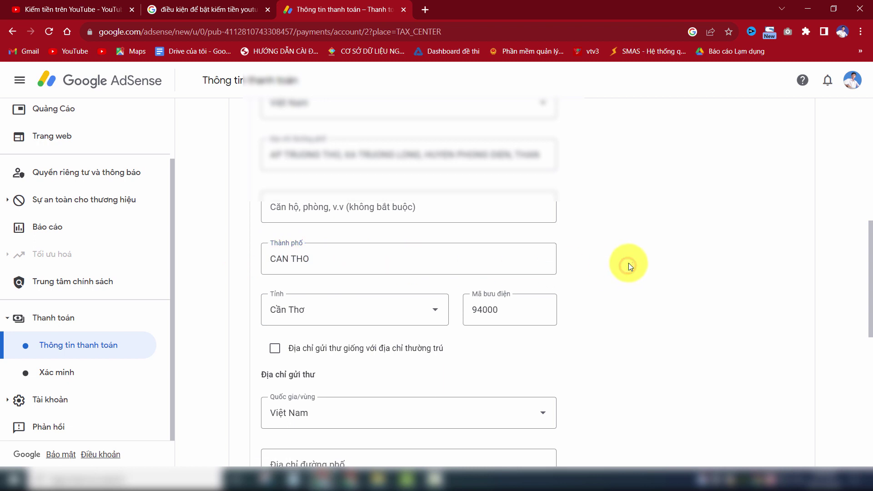
scroll(627, 263, down, 1)
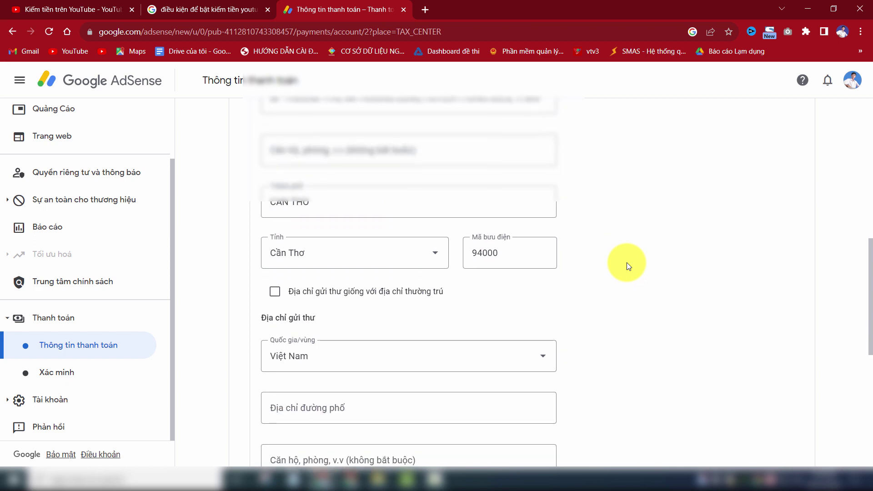
click(336, 252)
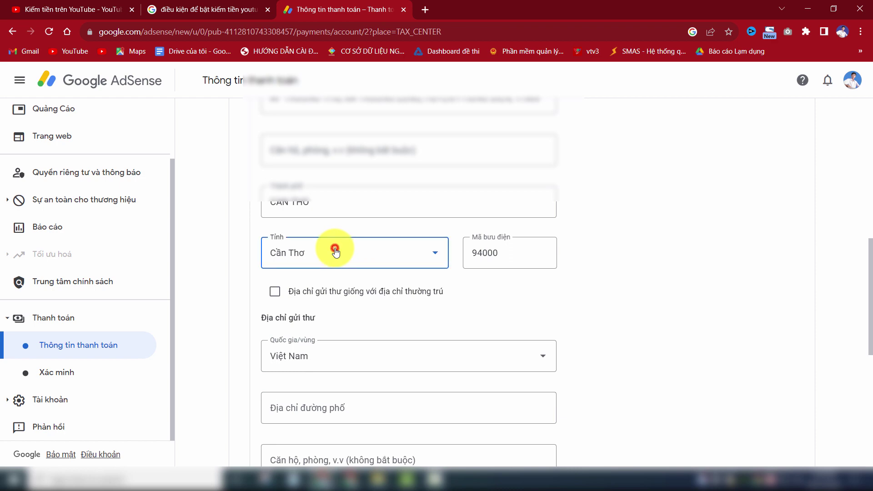
click(336, 251)
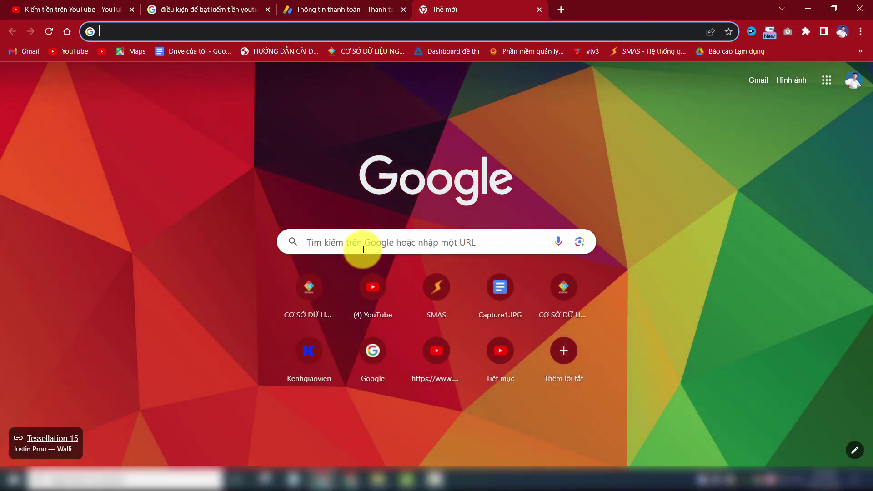
Step: Search Google for 'mã bưu điện cần thơ' and confirm the postal code is 94000
text(MÃ BƯ)
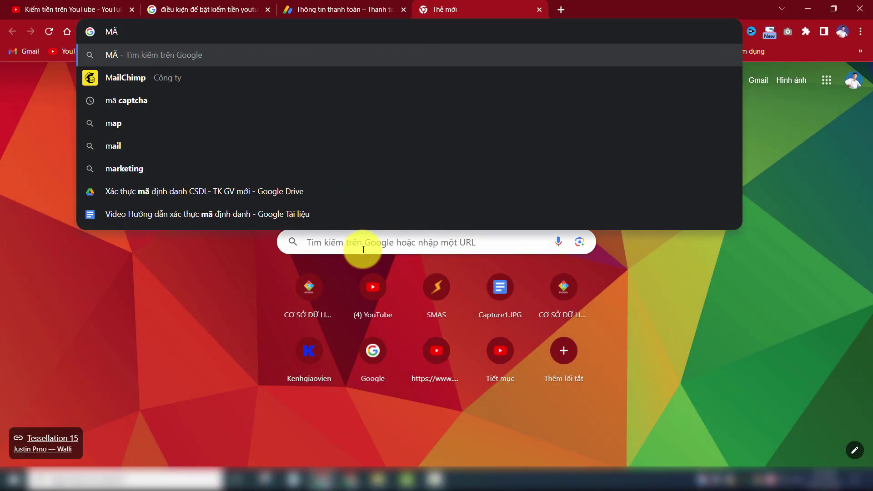
text(U )
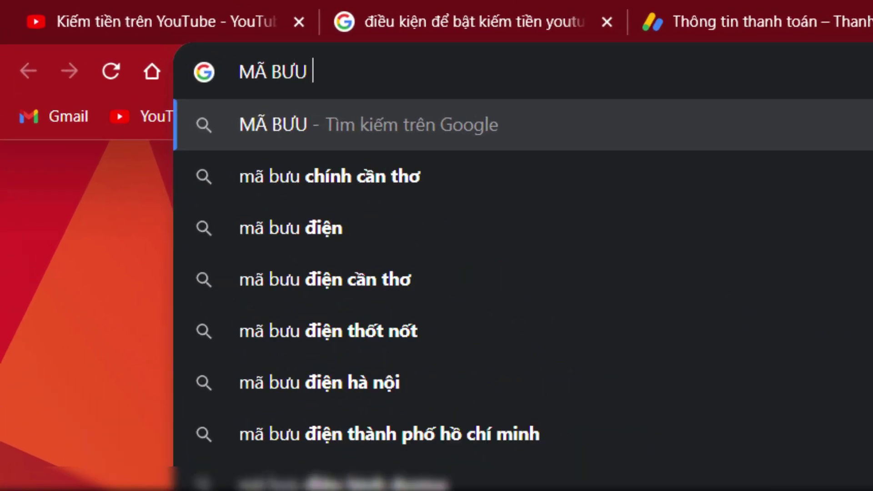
text(ĐIỆN)
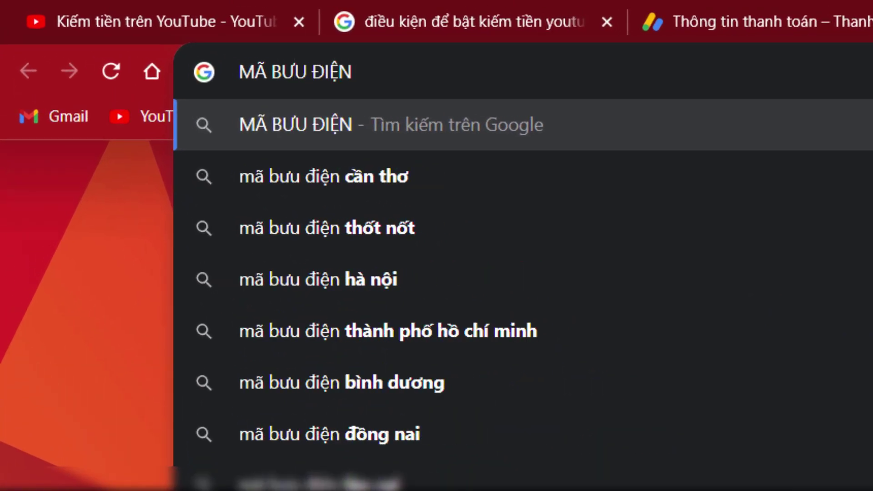
key(Down)
key(Return)
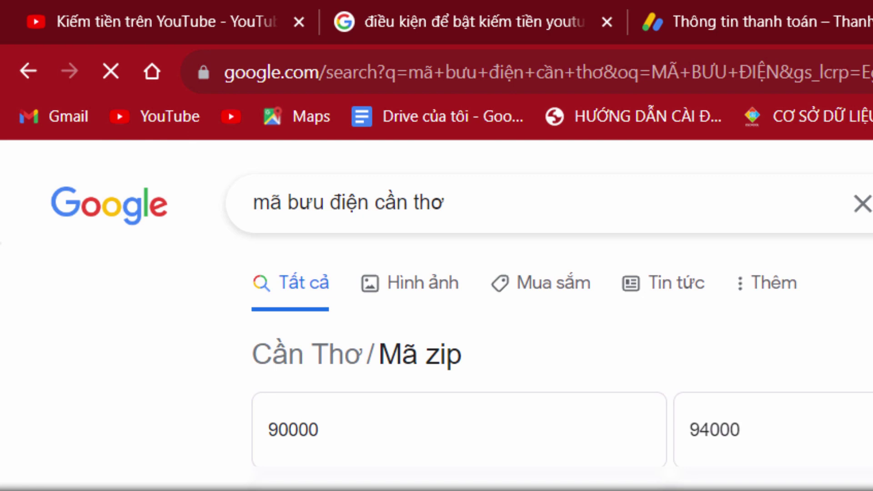
scroll(337, 293, down, 2)
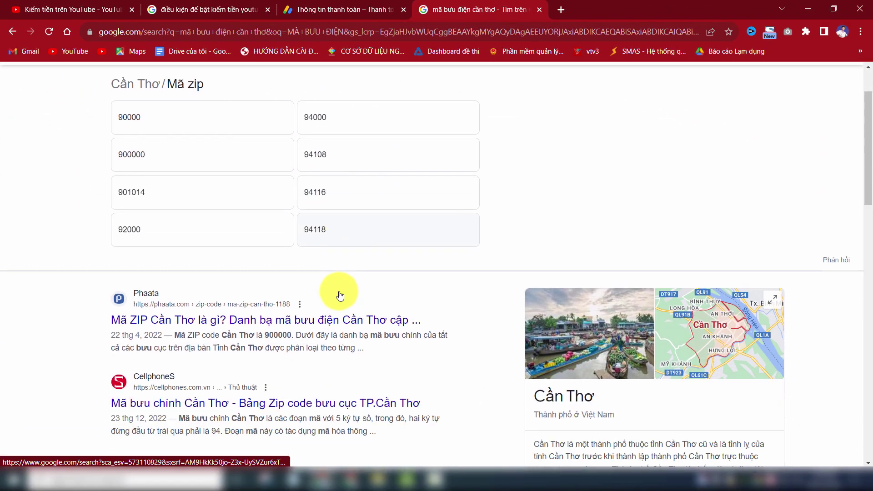
scroll(340, 296, down, 2)
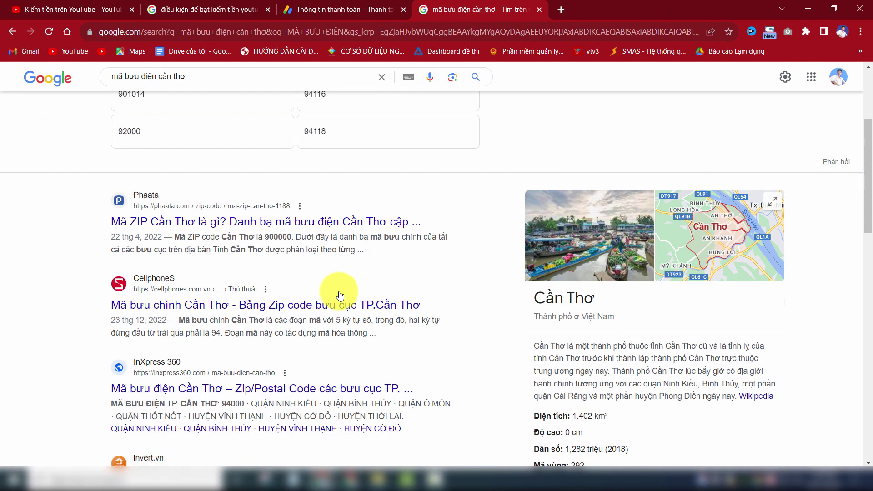
scroll(339, 291, down, 2)
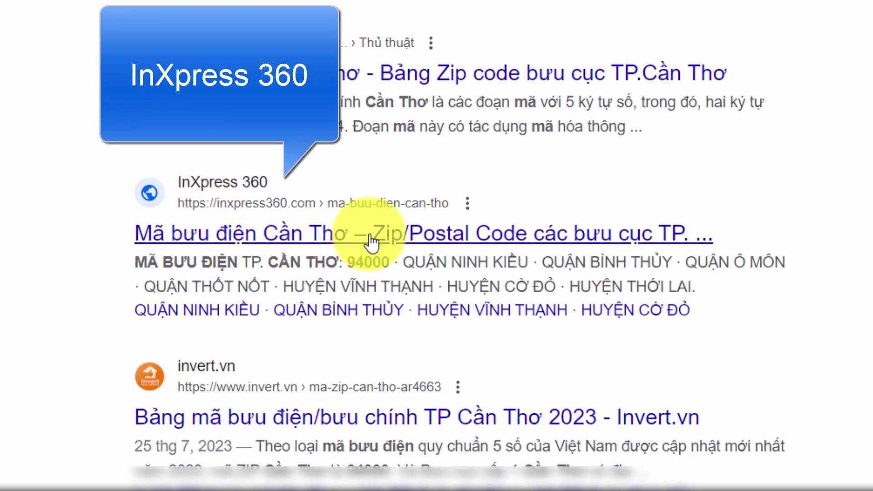
double_click(348, 261)
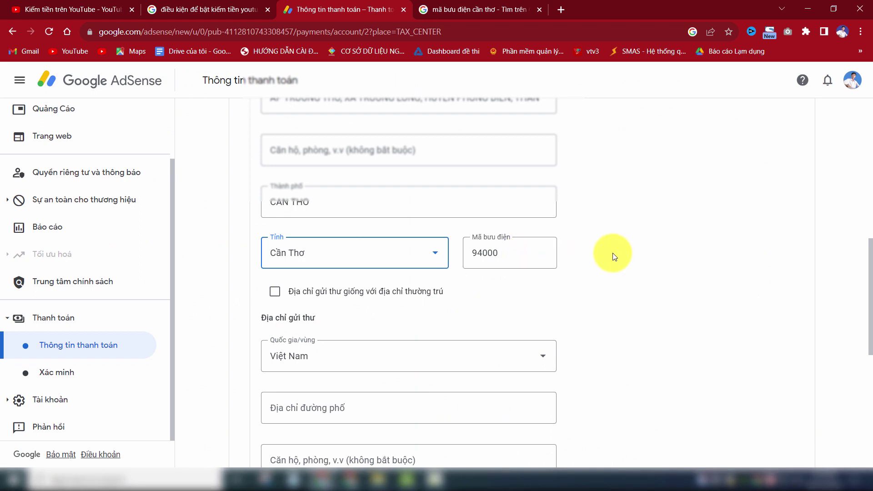
Step: Tick 'Địa chỉ gửi thư giống với địa chỉ thường trú' so mailing matches the permanent address
scroll(613, 256, down, 1)
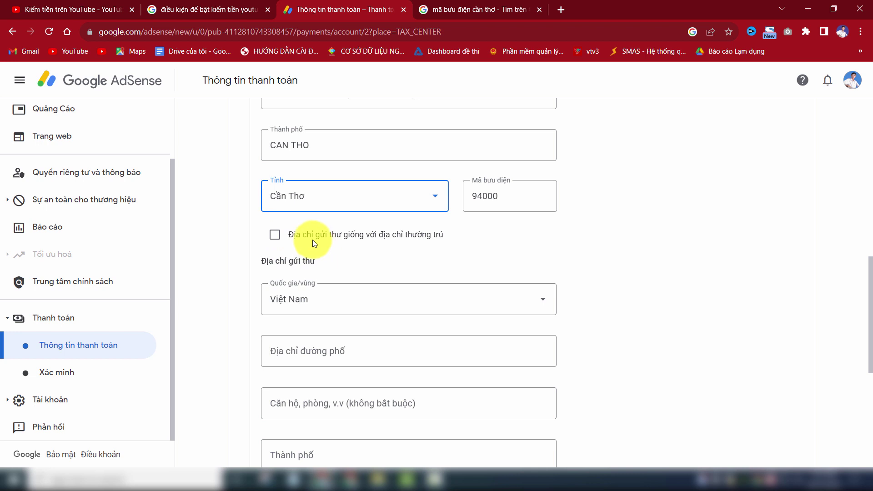
scroll(351, 220, up, 3)
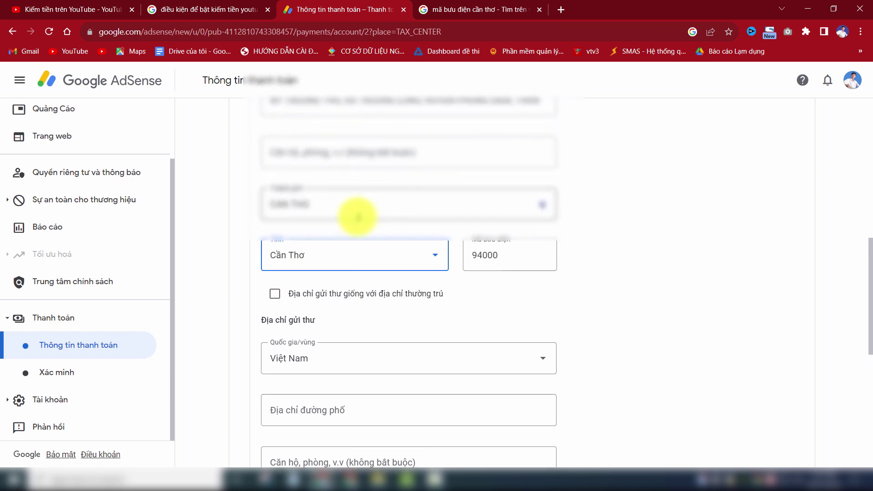
scroll(358, 217, up, 1)
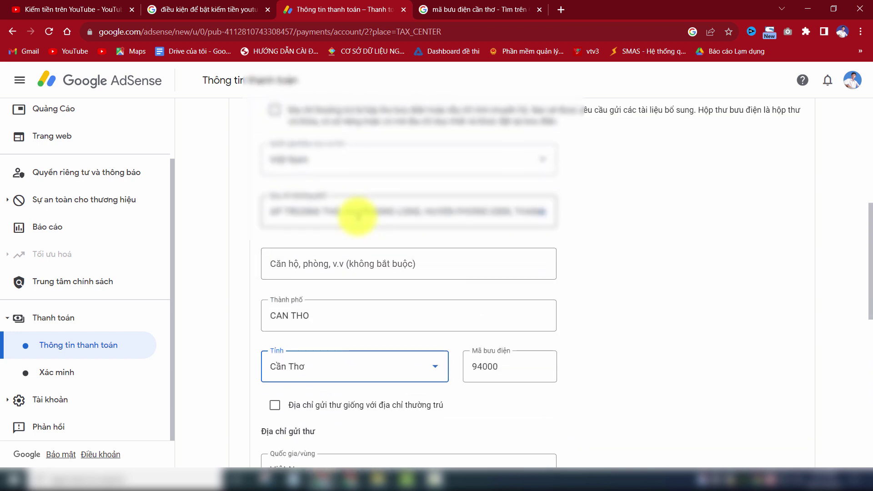
scroll(353, 214, down, 2)
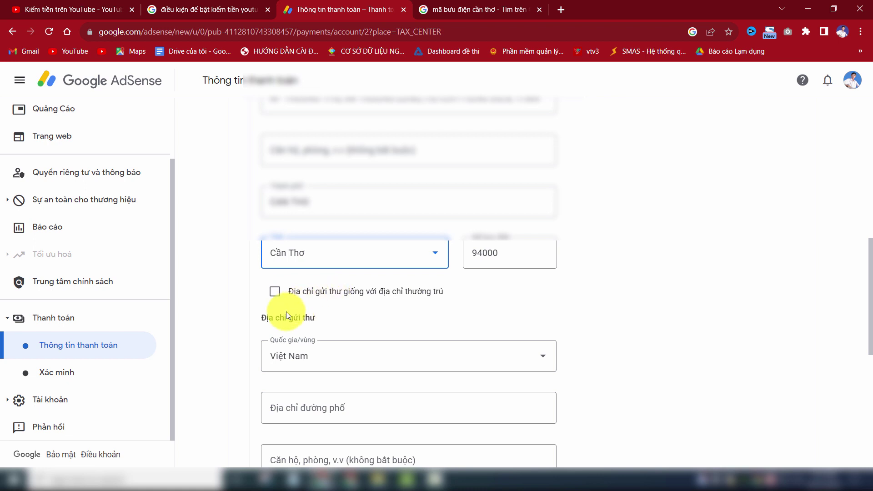
click(274, 292)
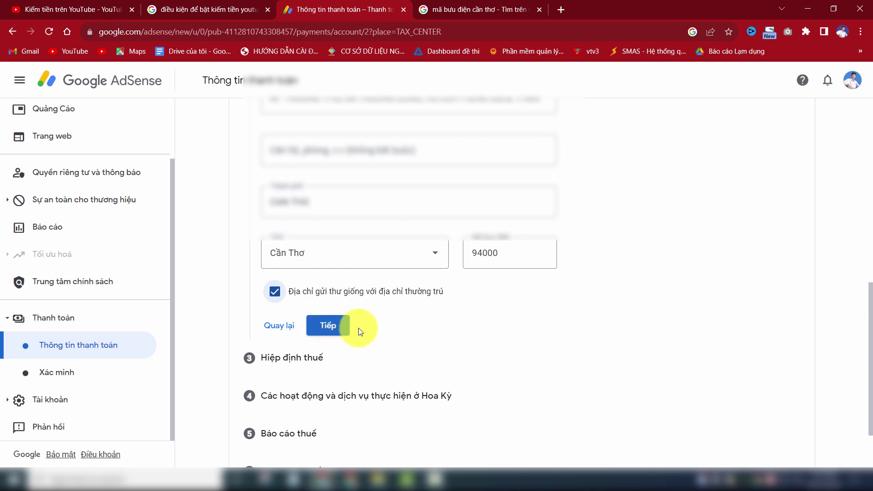
Step: Save the address and continue past Hiệp định thuế with 'Không' kept selected
click(333, 329)
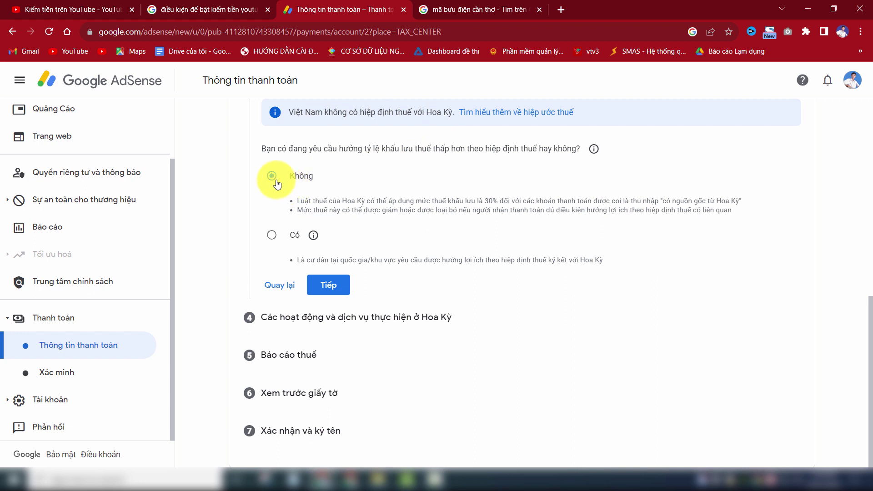
click(333, 289)
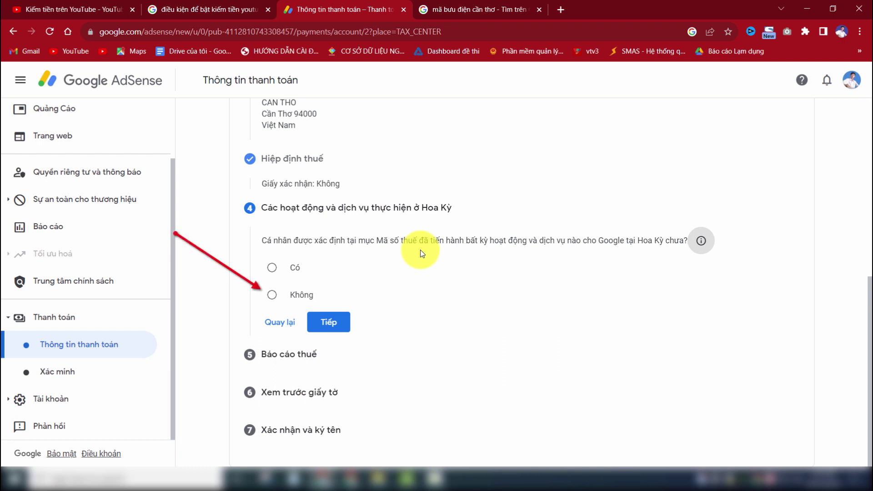
Step: Answer 'Không' to US services, tick the outside-the-US confirmation, and continue
click(272, 296)
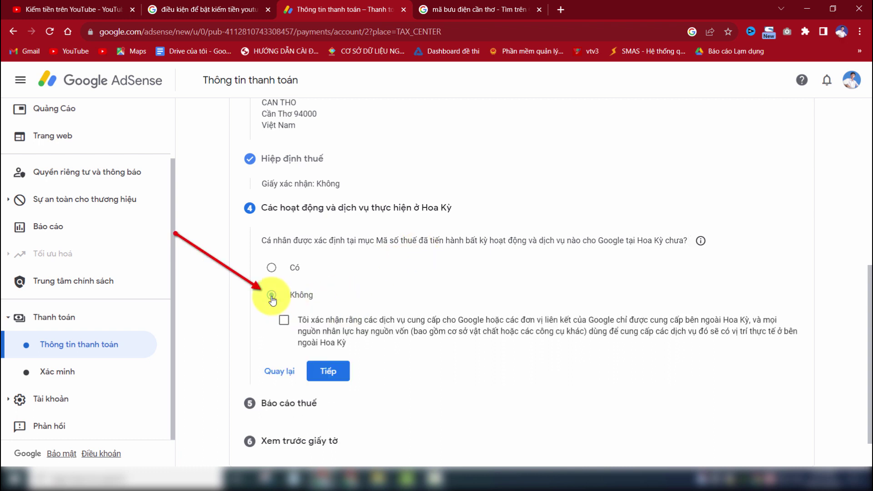
click(284, 323)
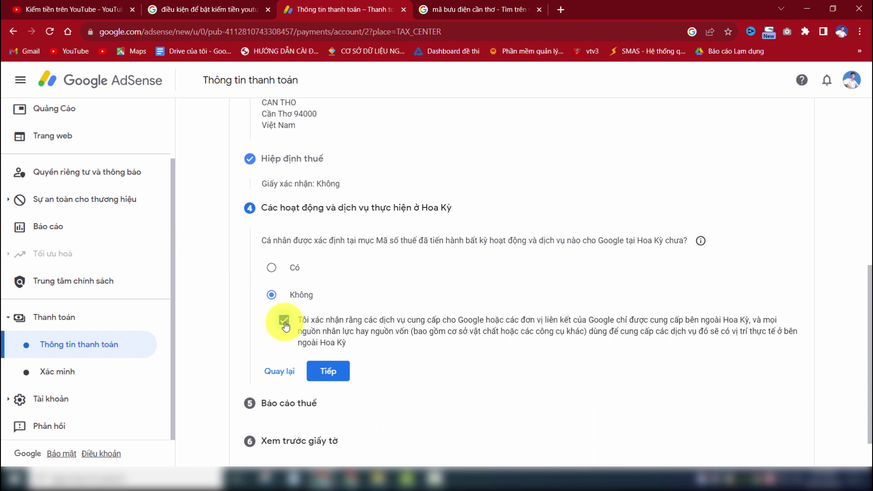
click(331, 374)
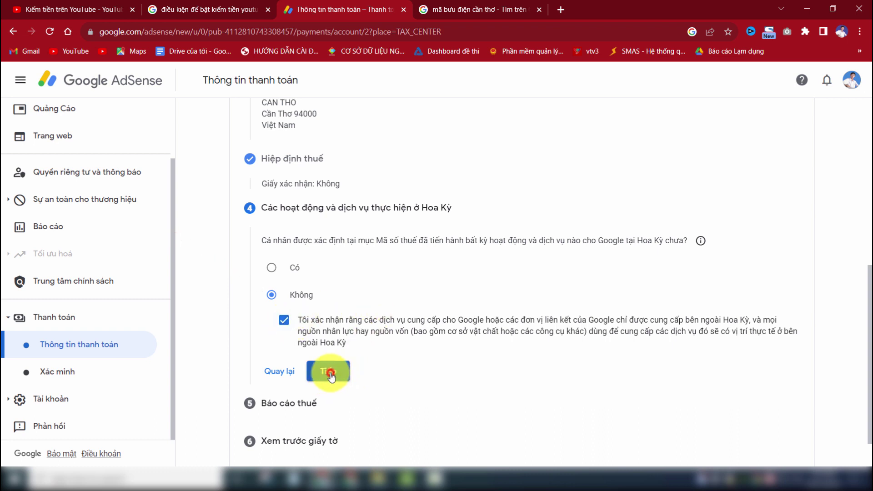
scroll(596, 325, down, 4)
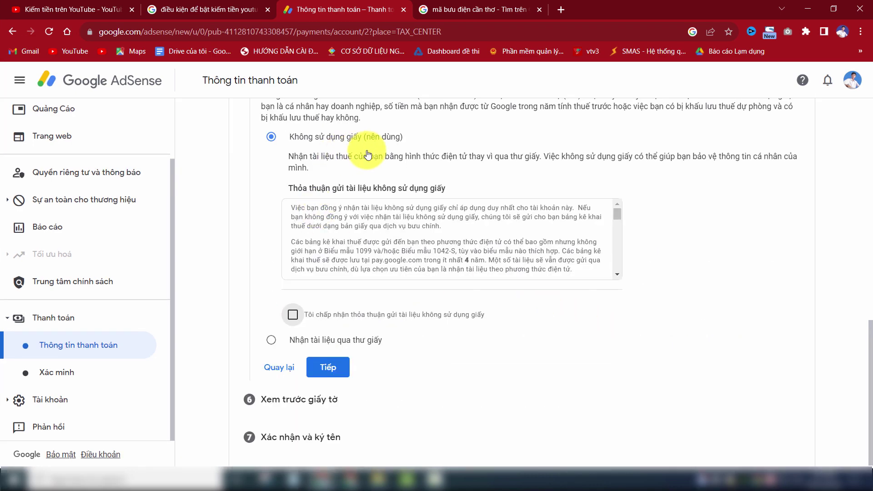
Step: Tick 'Tôi chấp nhận thỏa thuận gửi tài liệu không sử dụng giấy' and proceed to the W-8BEN preview
click(294, 316)
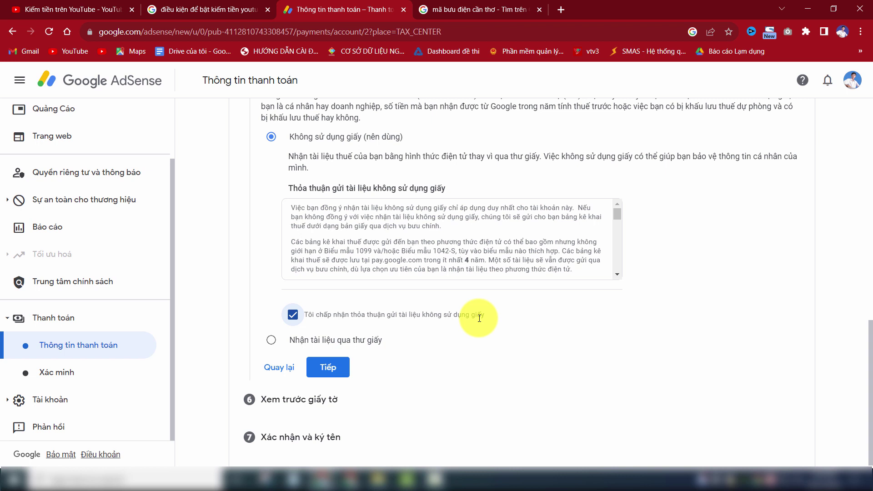
scroll(535, 318, down, 1)
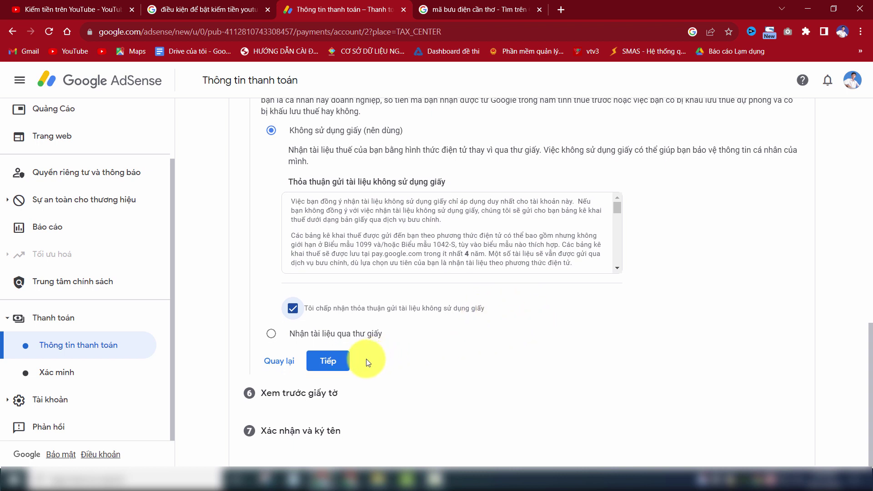
click(344, 369)
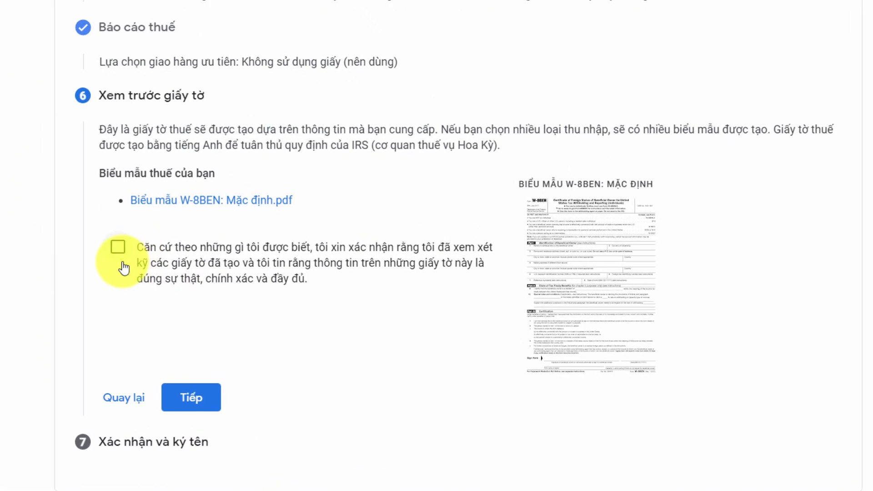
Step: Confirm the generated W-8BEN PDF has been reviewed and move on to the sign-and-confirm step
click(119, 248)
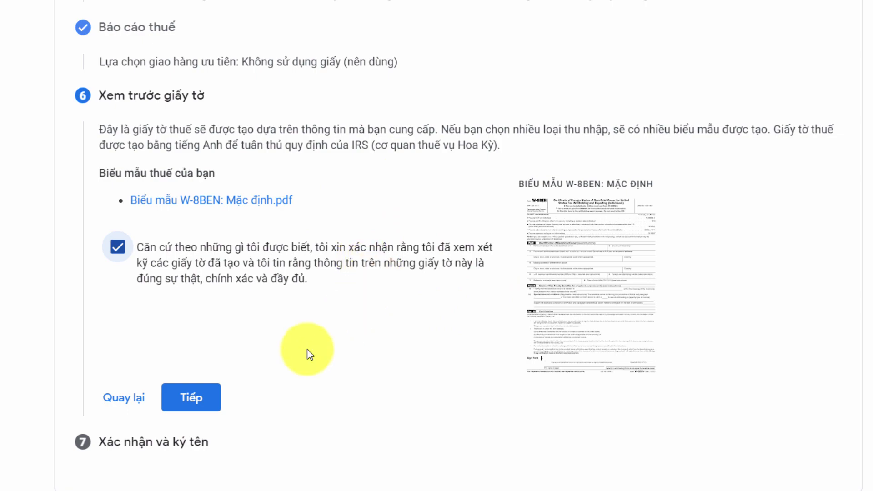
click(198, 400)
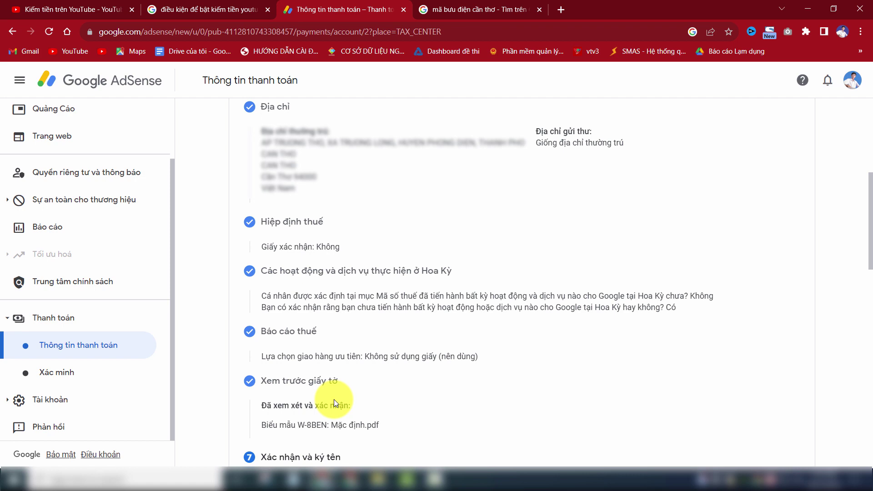
Step: Tick the tax-statement certification, answer 'Có, tôi là chủ sở hữu…' as beneficial owner, and submit the W-8BEN
scroll(334, 400, down, 7)
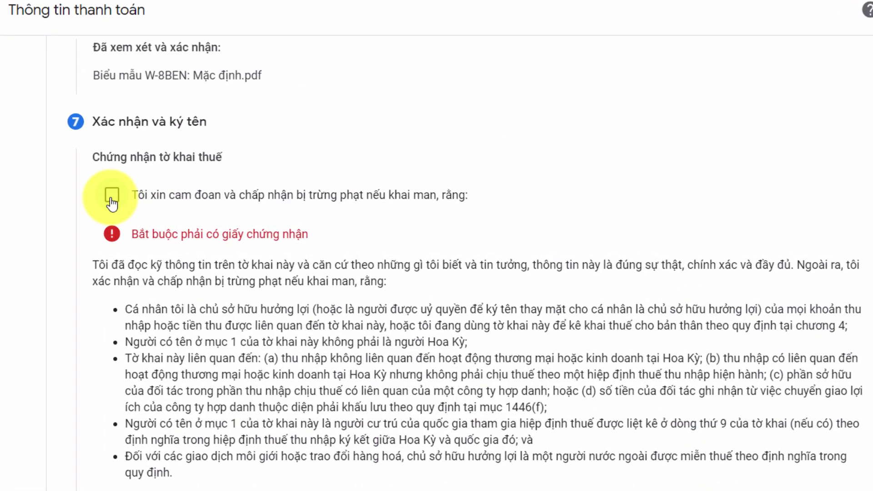
click(112, 197)
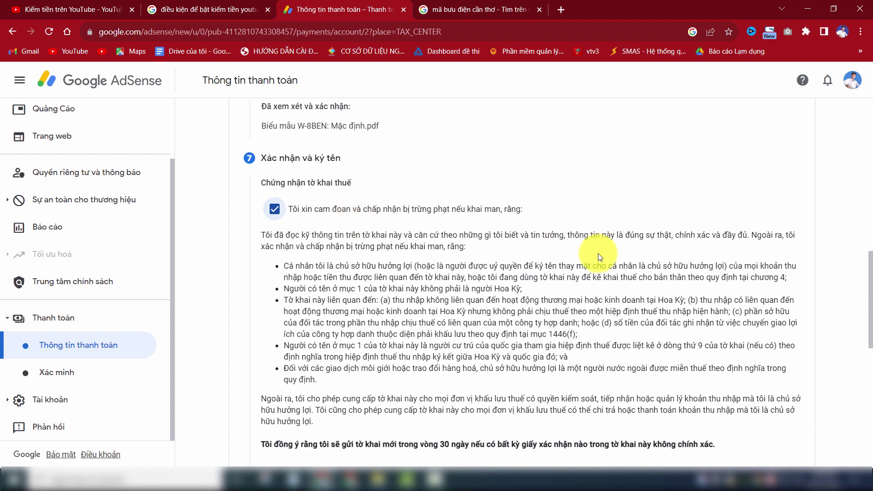
scroll(597, 252, down, 10)
click(280, 276)
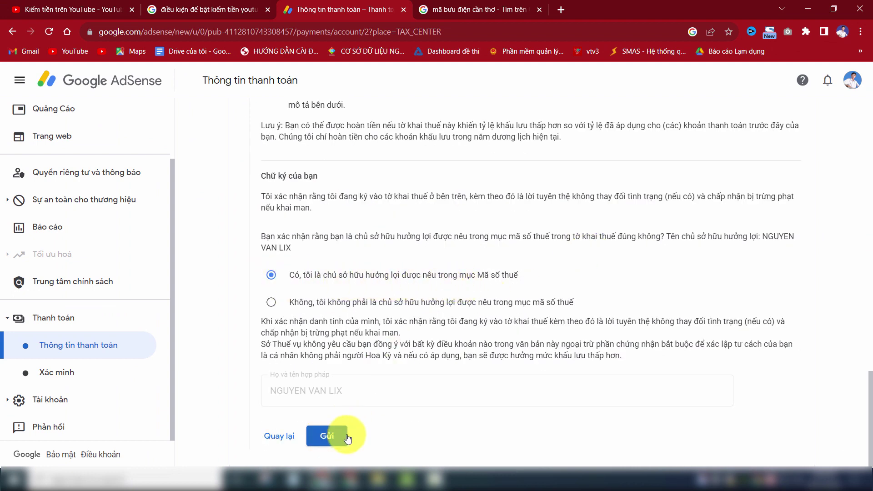
click(334, 439)
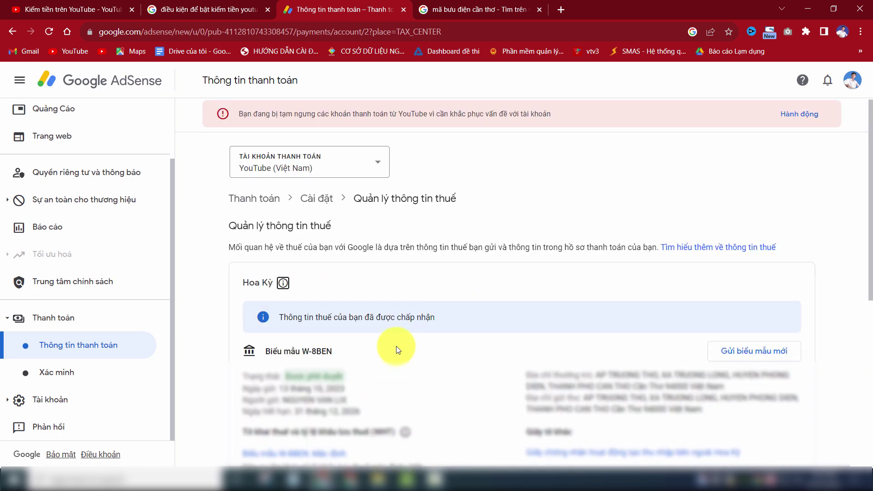
Step: Scroll the Quản lý thông tin thuế page to review the accepted W-8BEN status
scroll(394, 348, down, 3)
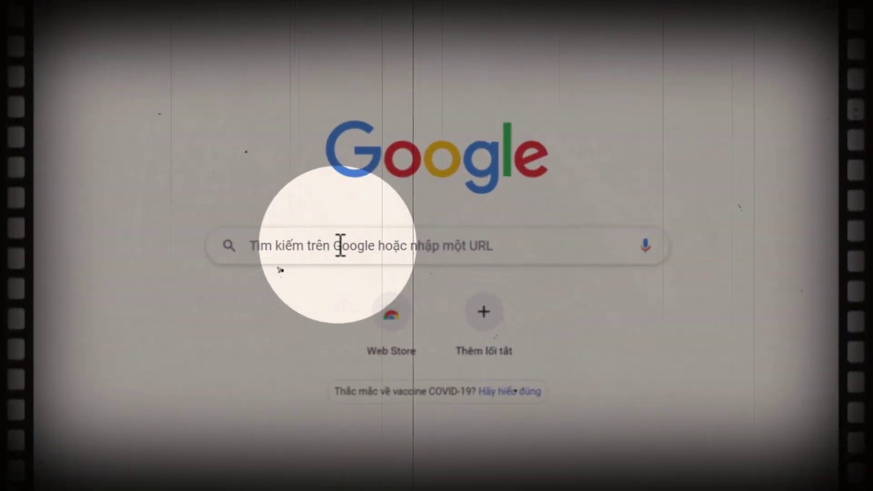
Step: Run a Google search for the channel owner's name to bring up their YouTube channel
click(341, 246)
text(nguyễn )
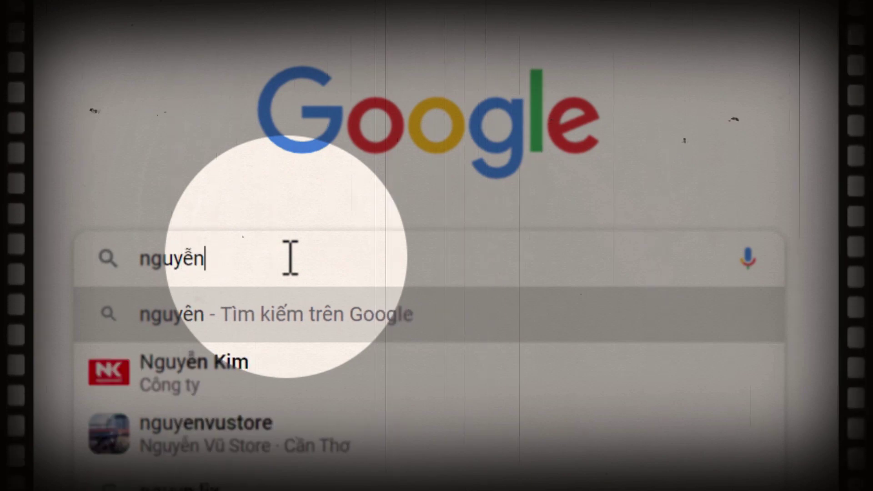
text(lix)
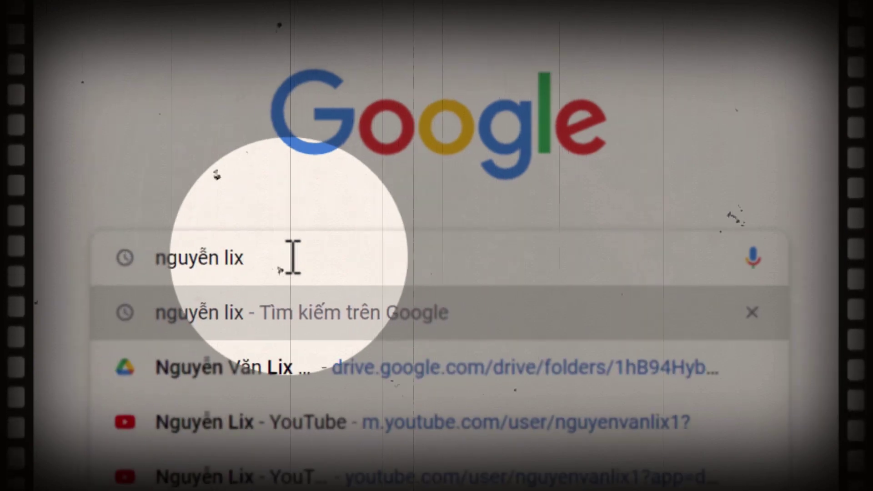
key(Return)
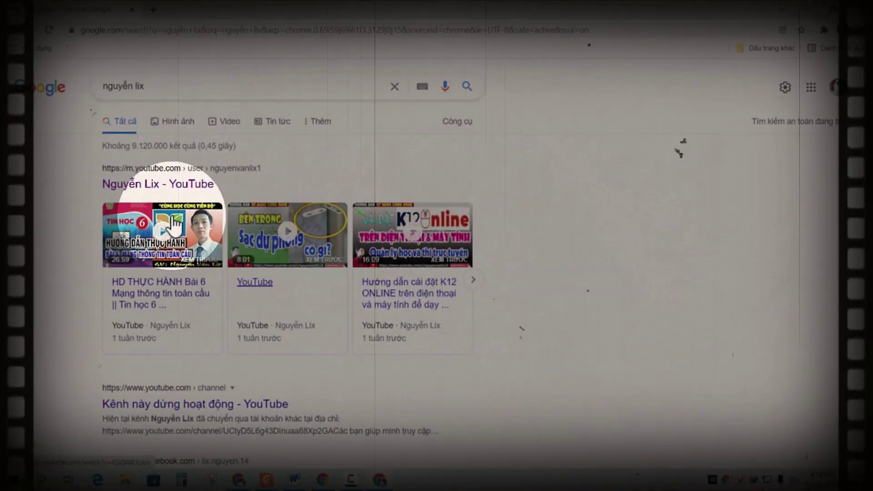